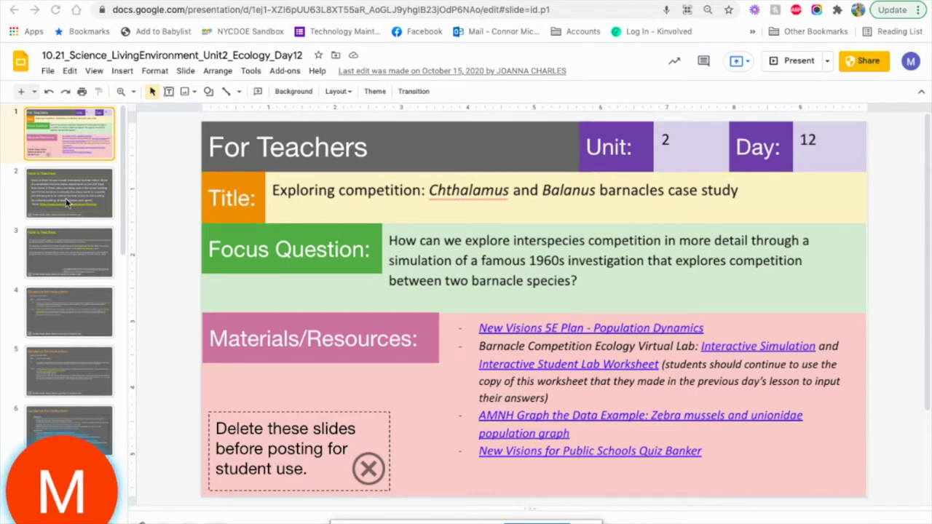
# Step: Show the Barnacle Competition Lab slide, then step through Lesson Objective and the first Introduction/Model slide
pyautogui.scroll(-6, 66, 198)
pyautogui.scroll(6, 65, 198)
pyautogui.scroll(-5, 67, 156)
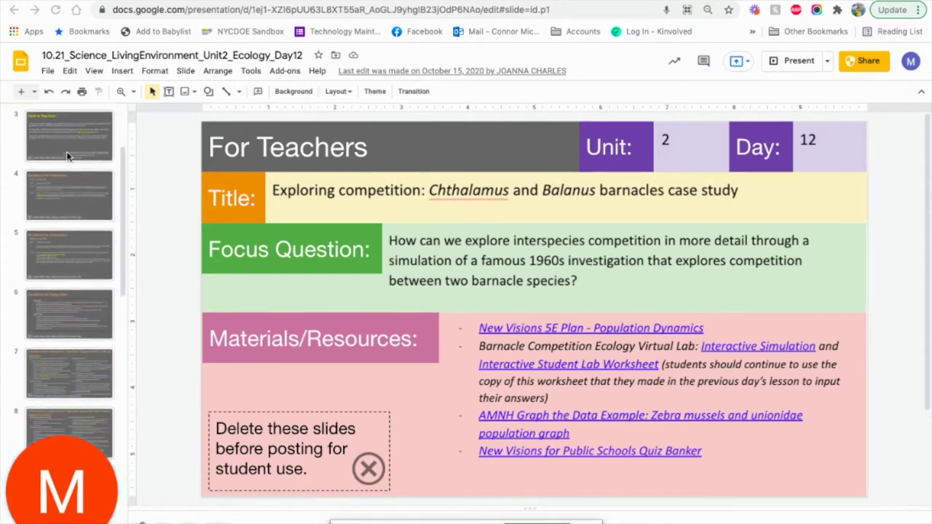
pyautogui.scroll(-3, 67, 156)
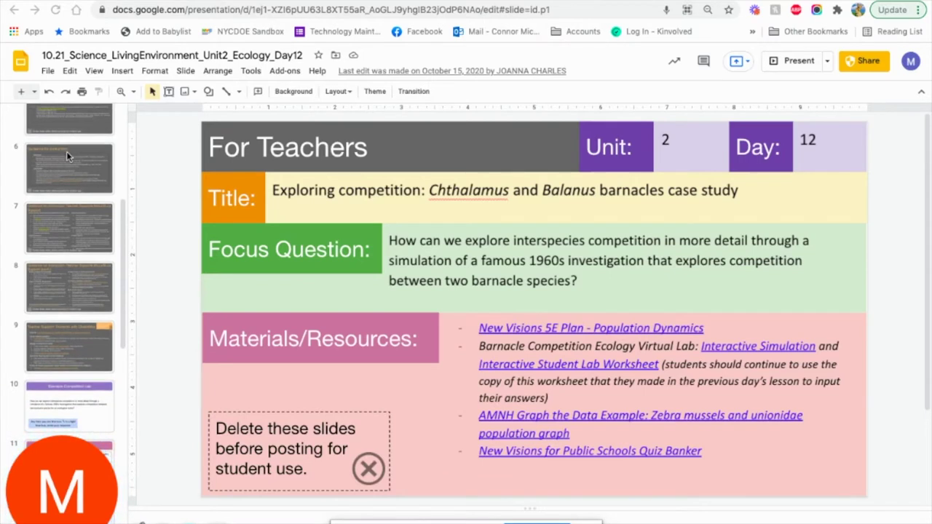
pyautogui.scroll(-3, 66, 154)
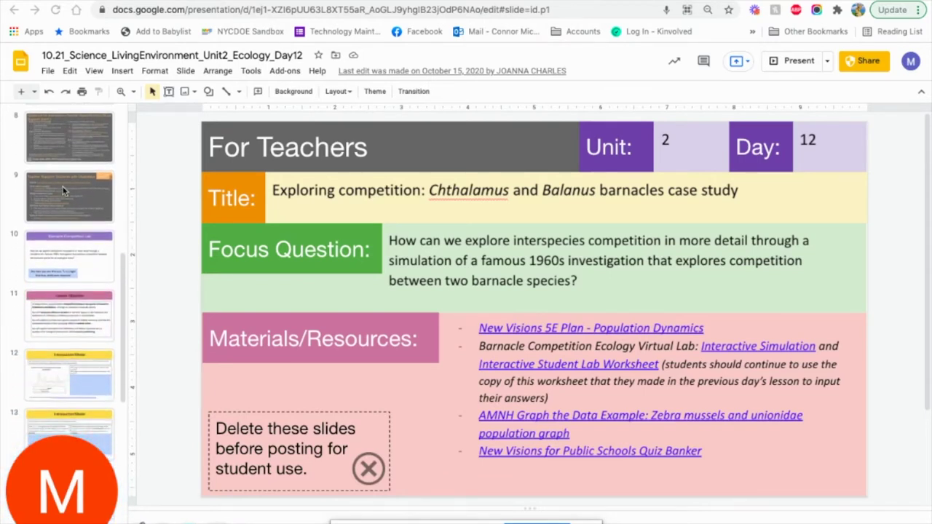
pyautogui.click(65, 246)
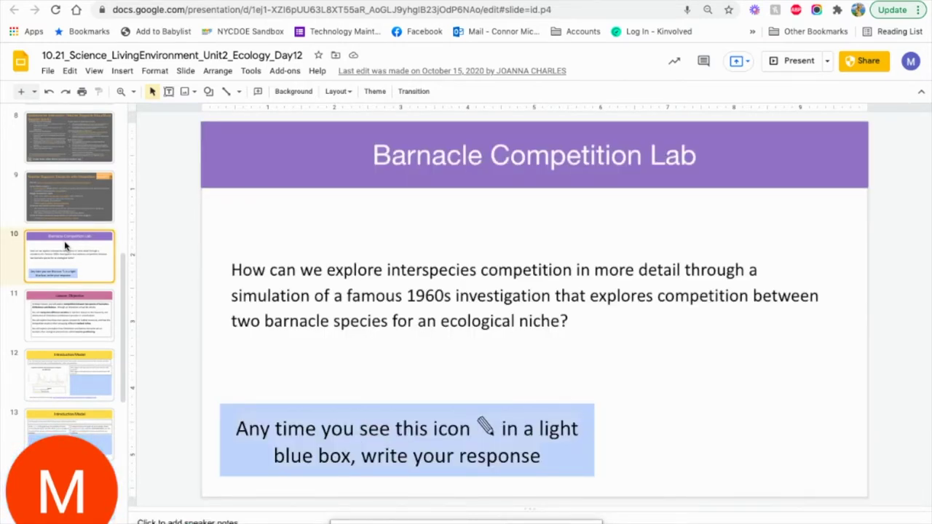
pyautogui.press('Down')
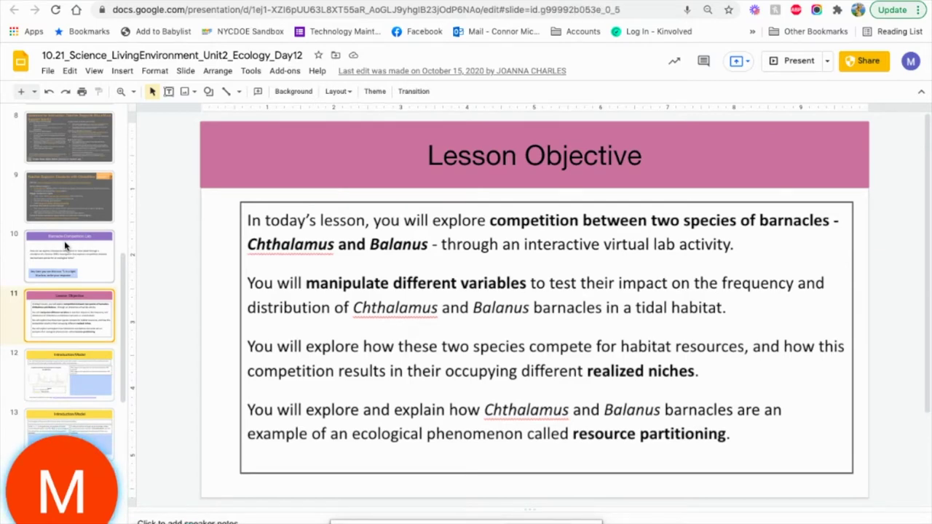
pyautogui.press('Down')
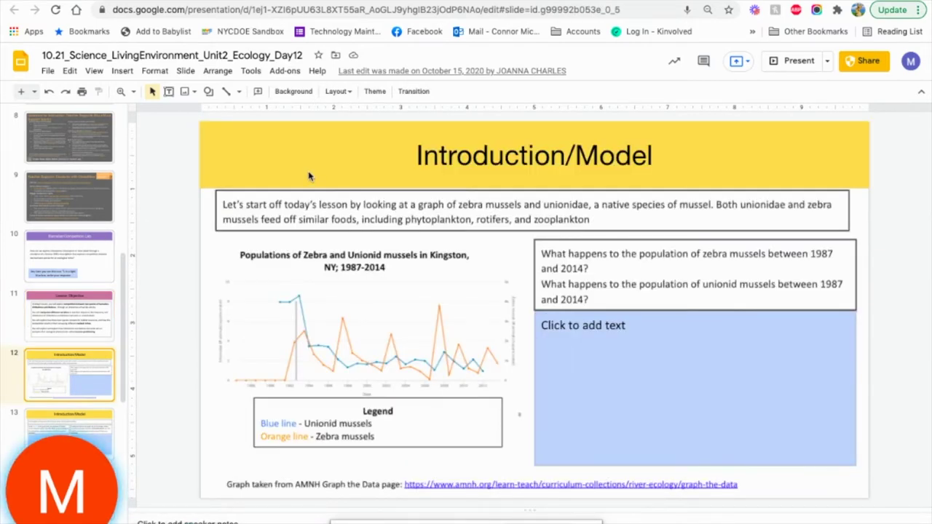
# Step: View the Independent Work, Check for Understanding and Wrap-Up slides, then return to slide 13
pyautogui.scroll(-5, 35, 277)
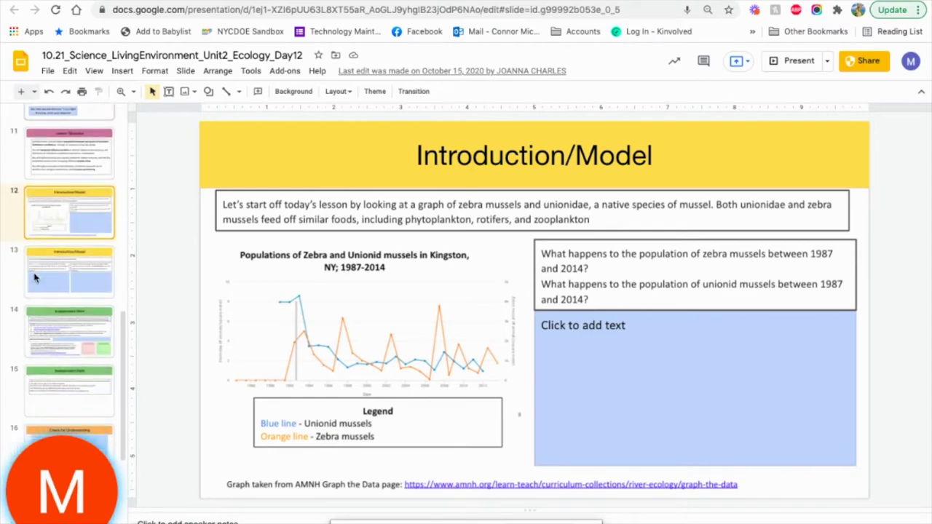
pyautogui.click(76, 292)
pyautogui.scroll(-2, 76, 291)
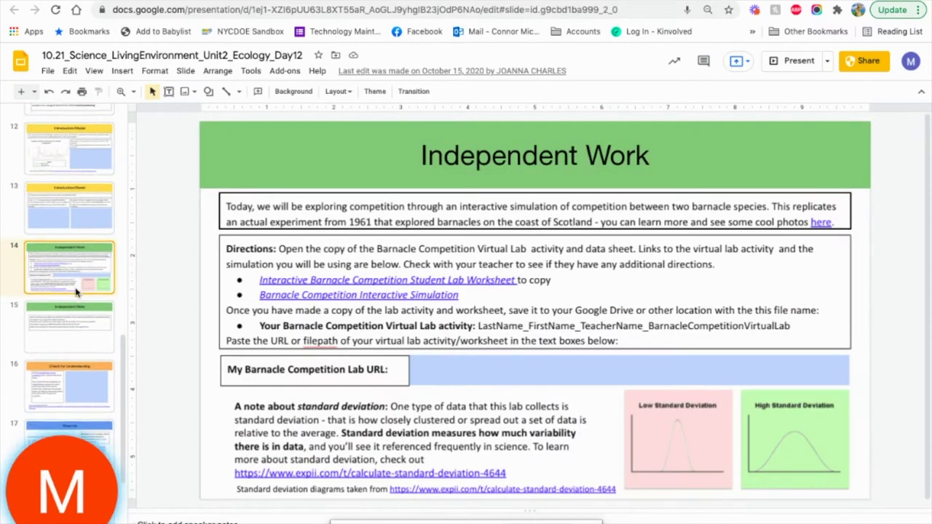
pyautogui.click(66, 319)
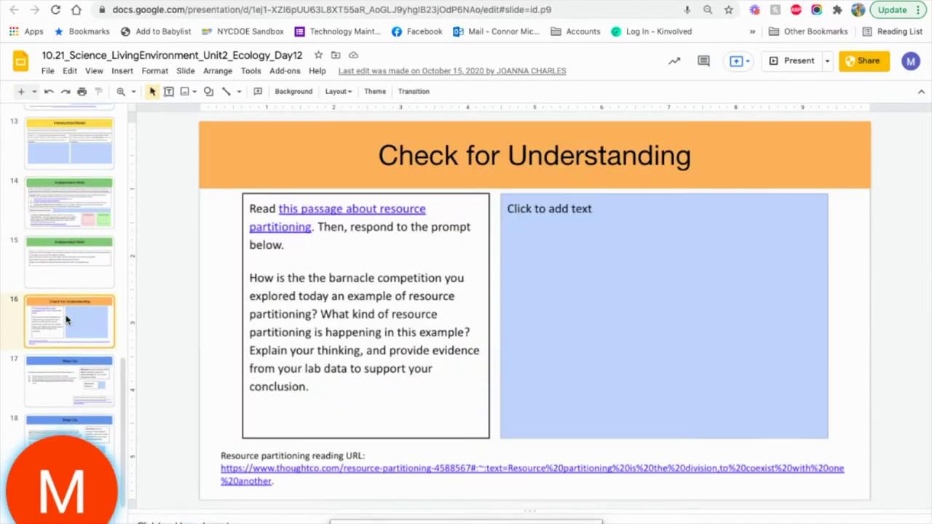
pyautogui.click(57, 383)
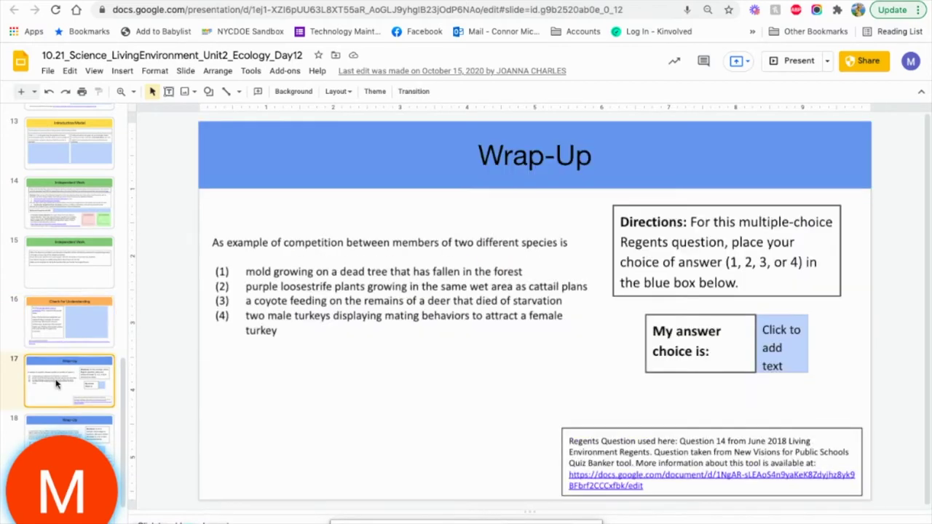
pyautogui.click(78, 166)
pyautogui.click(373, 328)
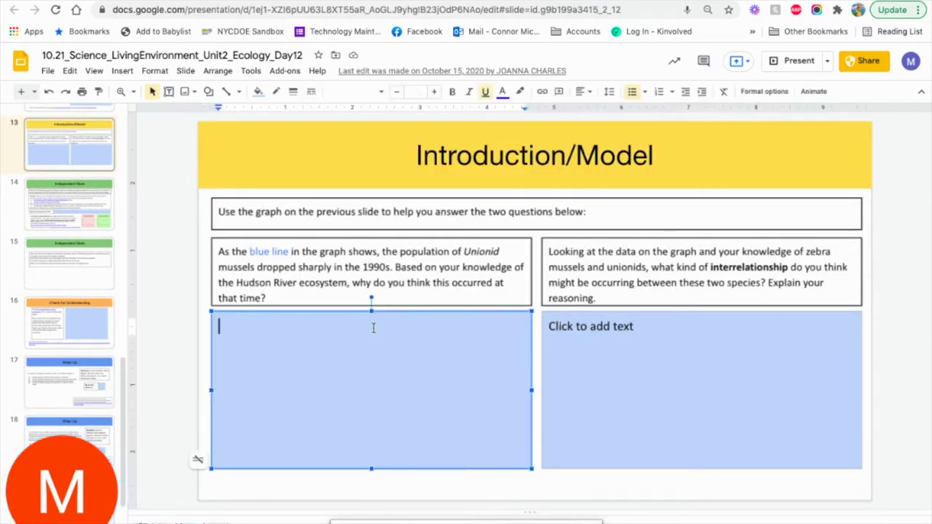
pyautogui.scroll(10, 51, 224)
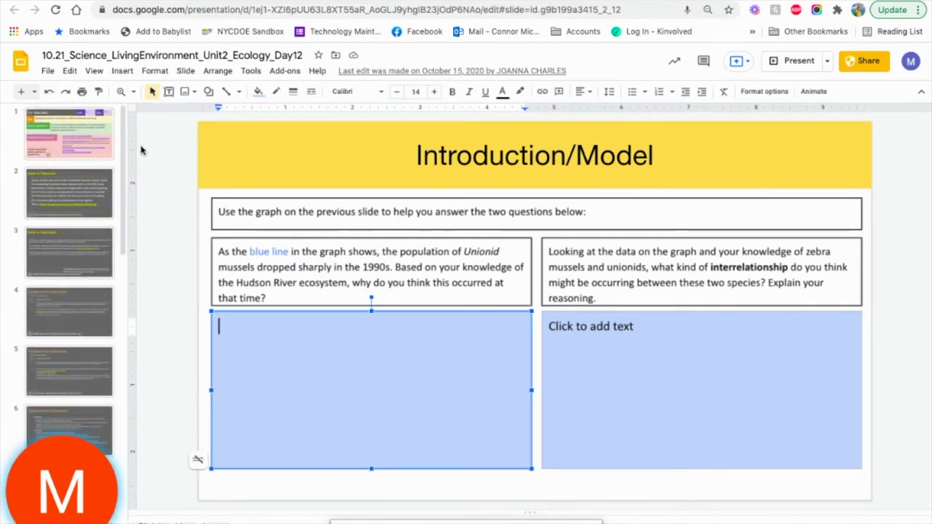
pyautogui.click(47, 71)
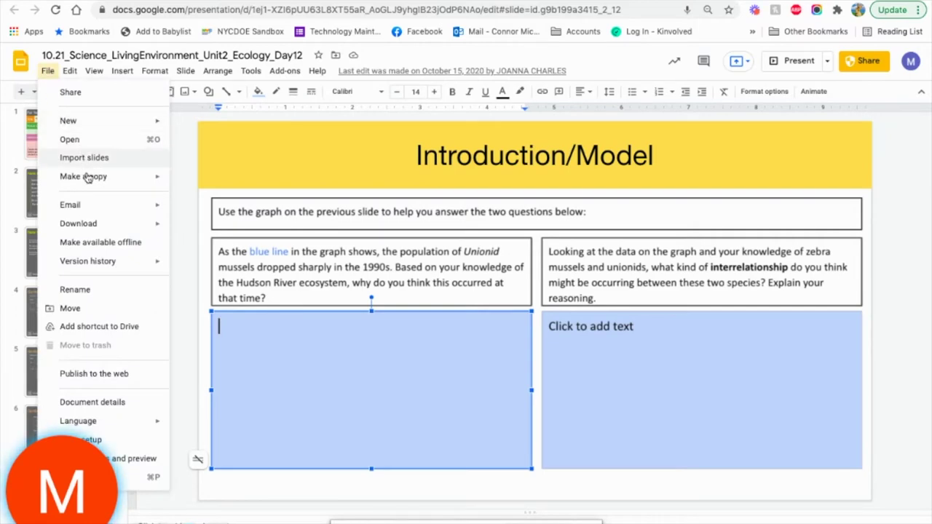
pyautogui.moveTo(62, 178)
pyautogui.click(215, 182)
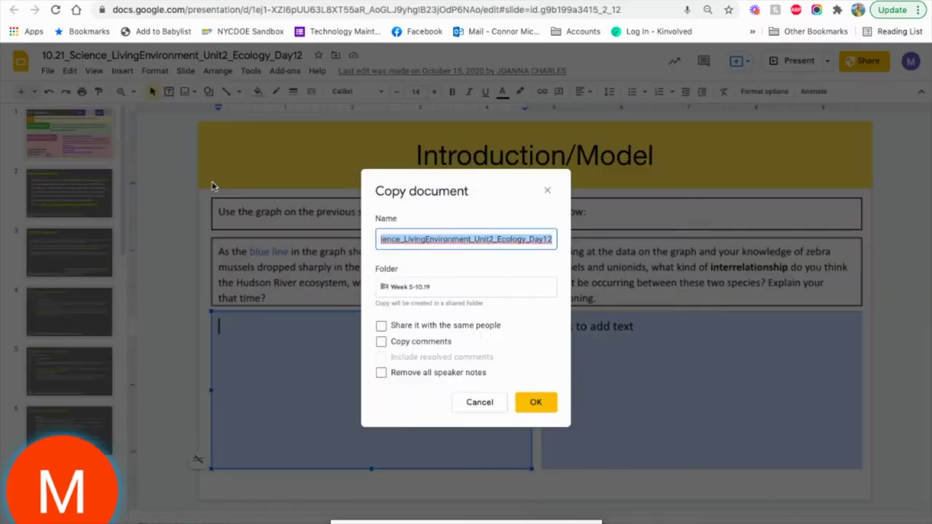
pyautogui.click(490, 402)
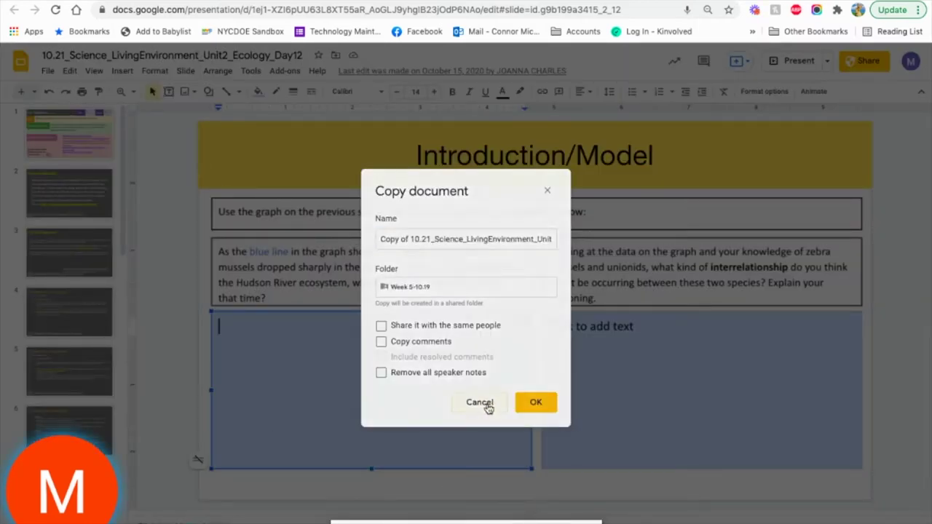
pyautogui.click(259, 349)
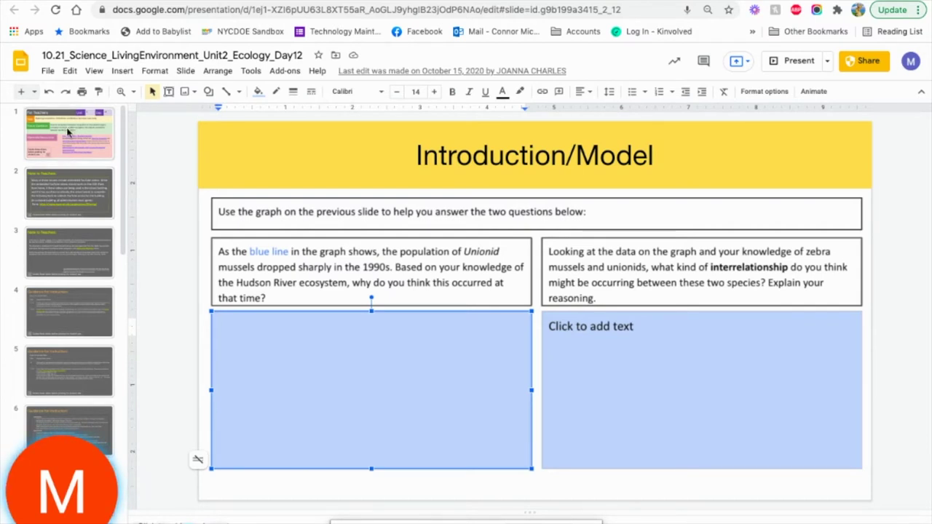
# Step: Show slide 14, Independent Work, and preview its linked student lab worksheet
pyautogui.scroll(-8, 66, 134)
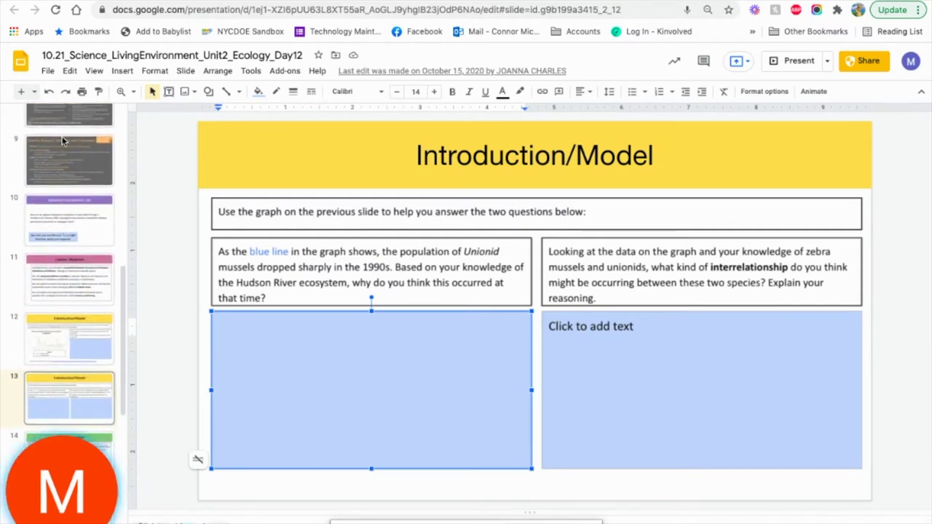
pyautogui.click(80, 214)
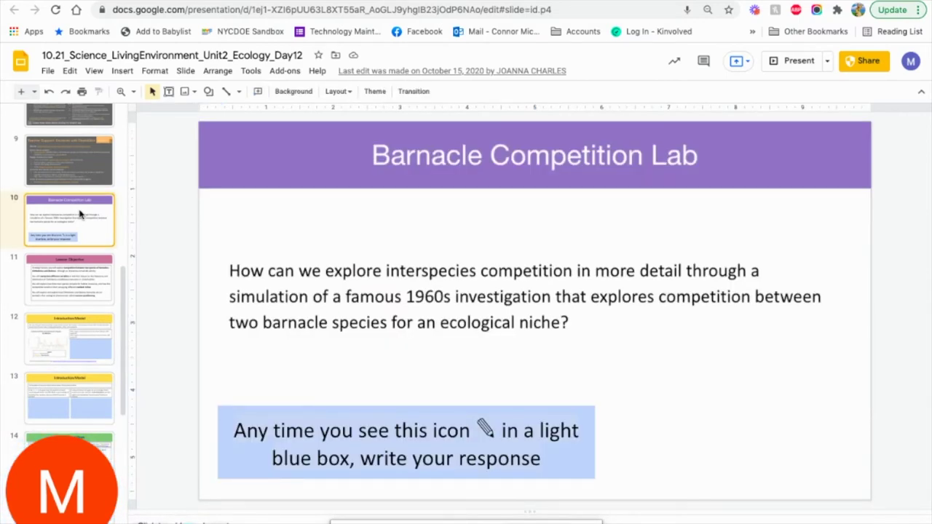
pyautogui.scroll(-3, 78, 233)
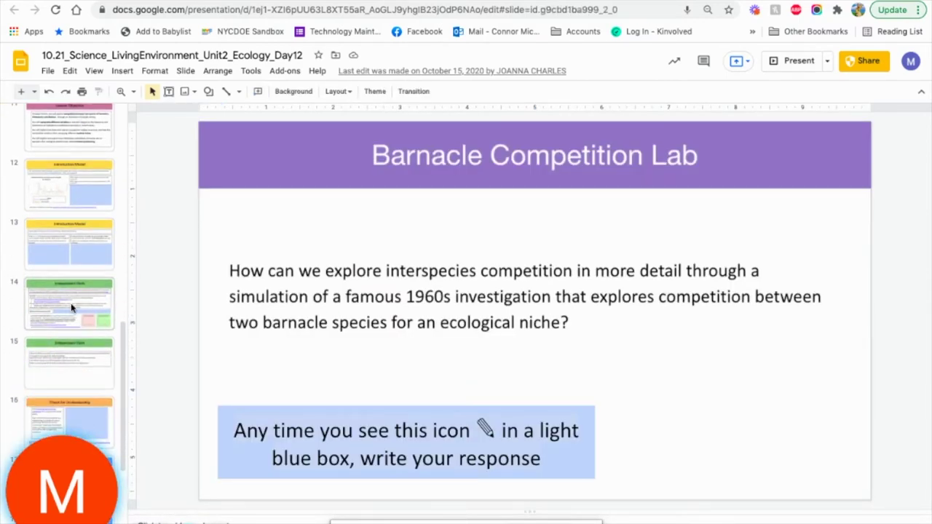
pyautogui.click(72, 308)
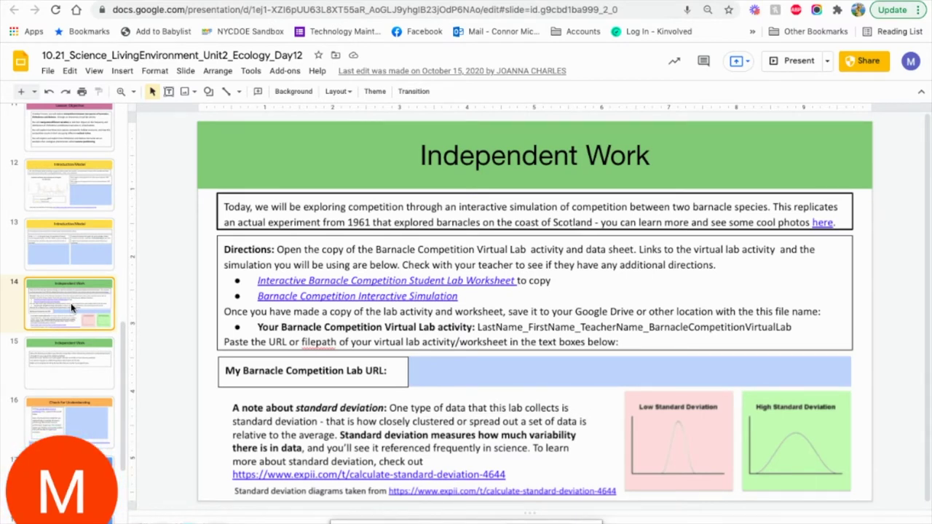
pyautogui.click(411, 281)
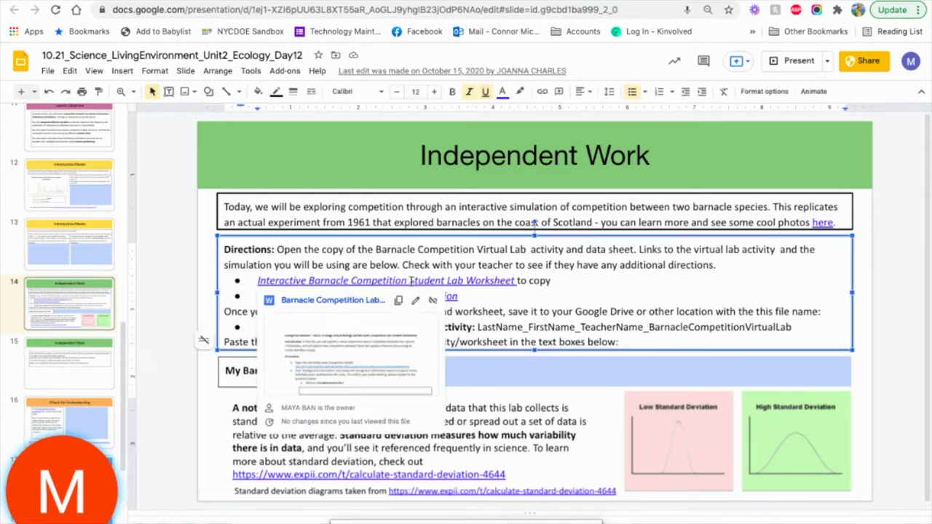
pyautogui.click(590, 281)
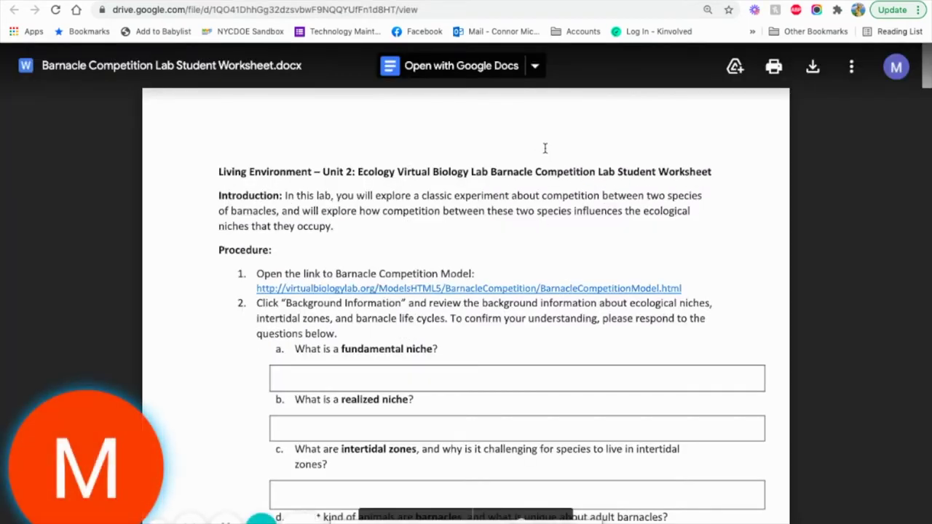
pyautogui.scroll(-5, 545, 149)
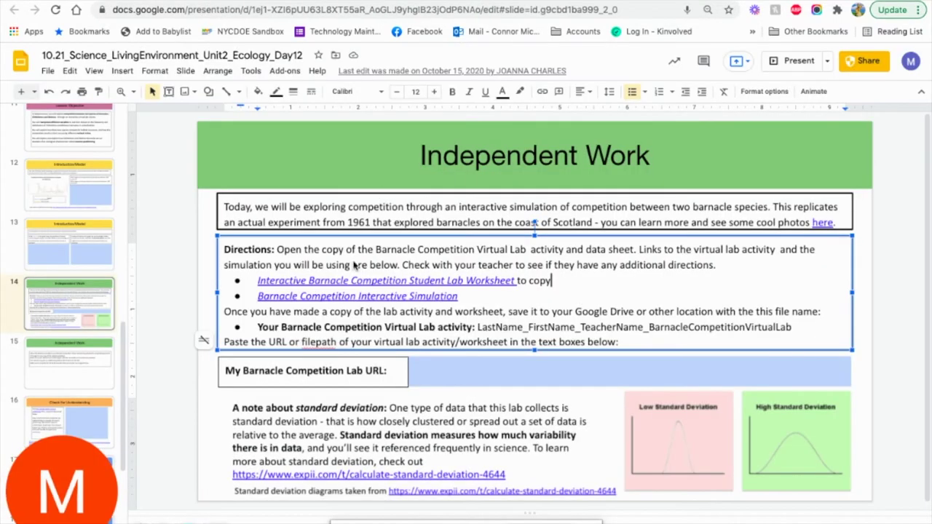
# Step: Launch the Barnacle Competition Interactive Simulation and choose Run Experiments from Field Notes
pyautogui.click(411, 295)
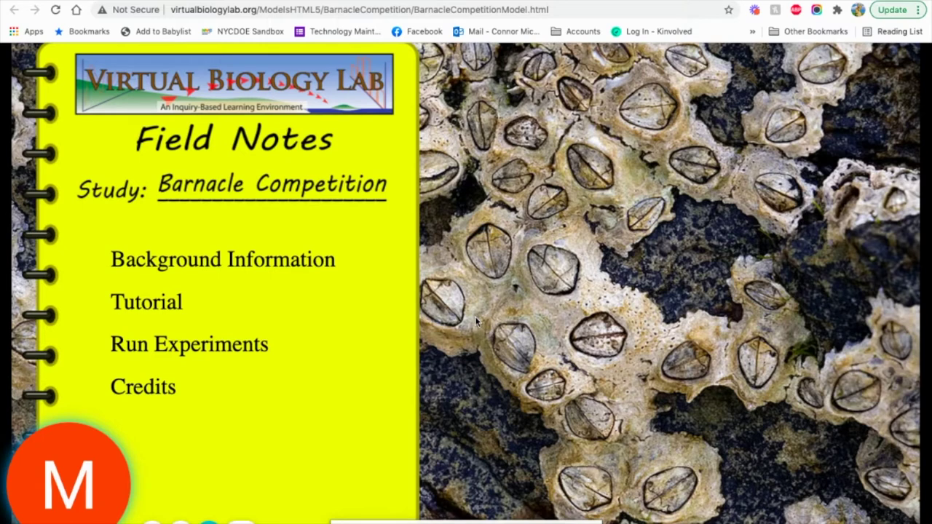
pyautogui.click(156, 349)
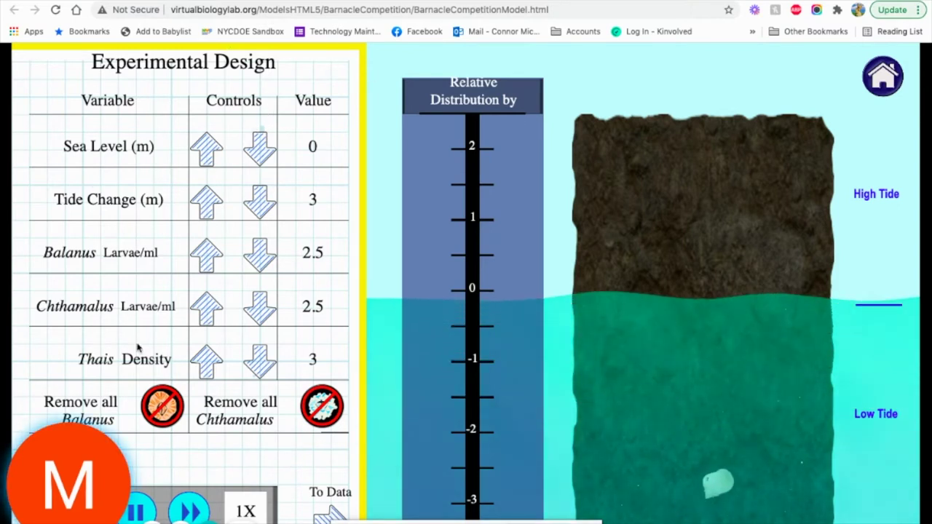
# Step: Set Sea Level to -0.5, Tide Change to 6 and Balanus larvae to 3.5 per ml
pyautogui.click(206, 147)
pyautogui.click(205, 146)
pyautogui.click(257, 148)
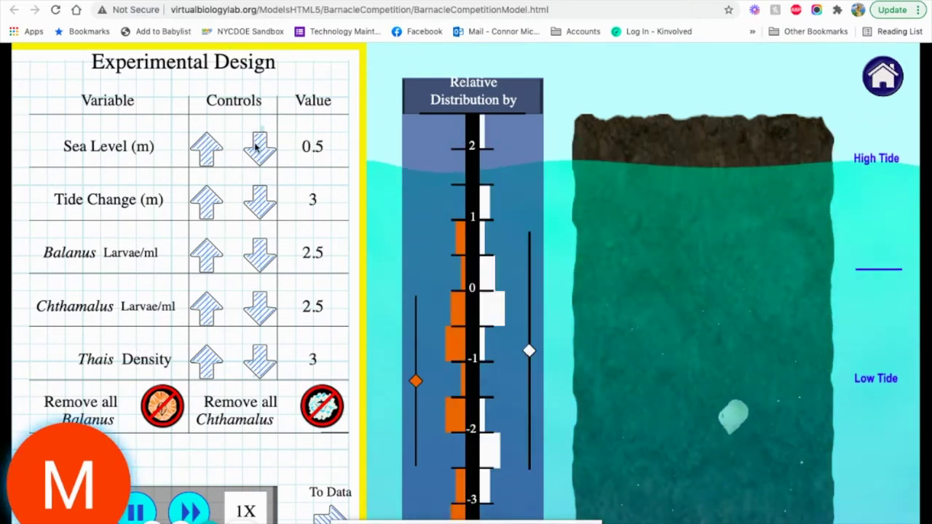
pyautogui.click(256, 147)
pyautogui.click(256, 147)
pyautogui.click(206, 199)
pyautogui.click(206, 199)
pyautogui.click(206, 200)
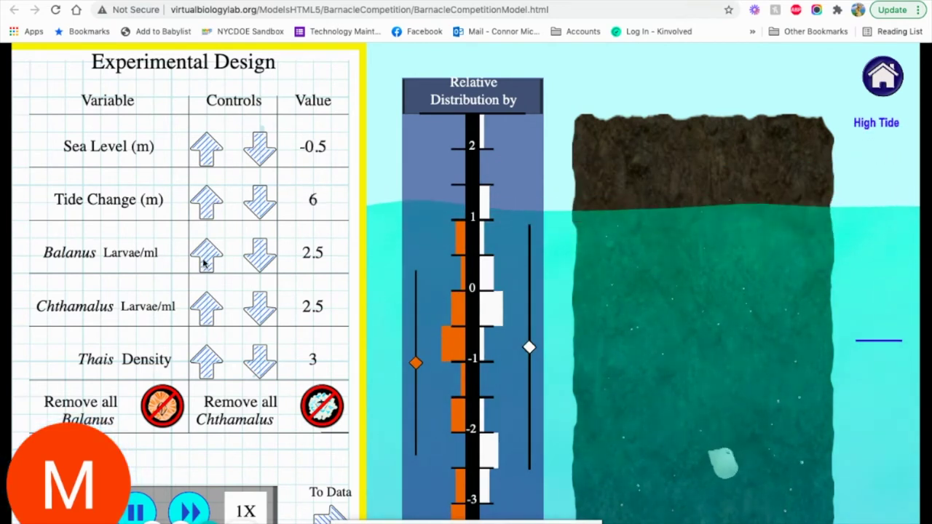
pyautogui.click(205, 255)
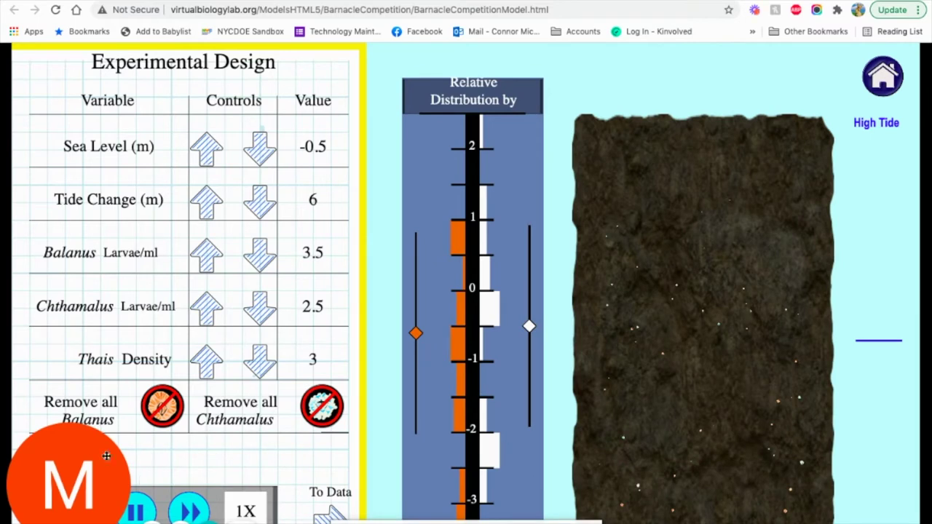
# Step: Run the barnacle simulation at 7X speed
pyautogui.moveTo(106, 456); pyautogui.dragTo(562, 123)
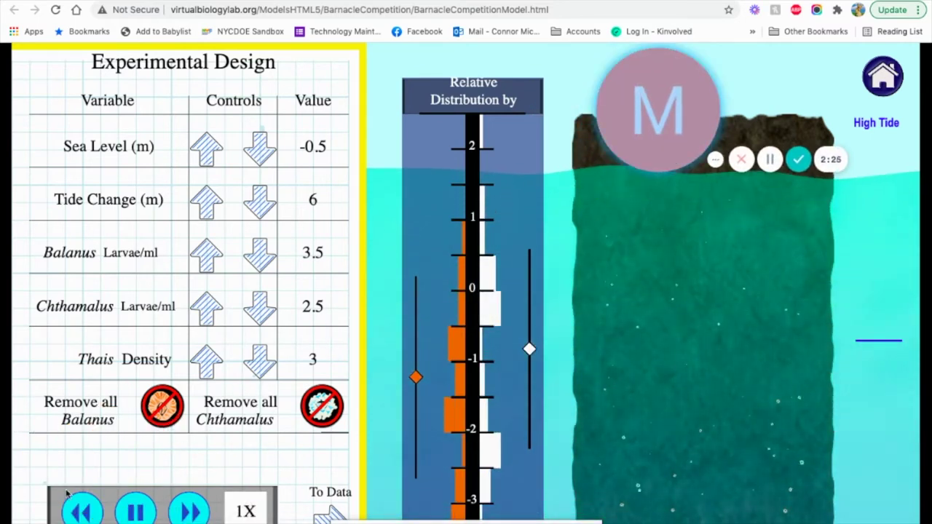
pyautogui.click(191, 512)
pyautogui.click(191, 512)
pyautogui.click(191, 512)
pyautogui.click(190, 512)
pyautogui.click(191, 512)
pyautogui.click(191, 511)
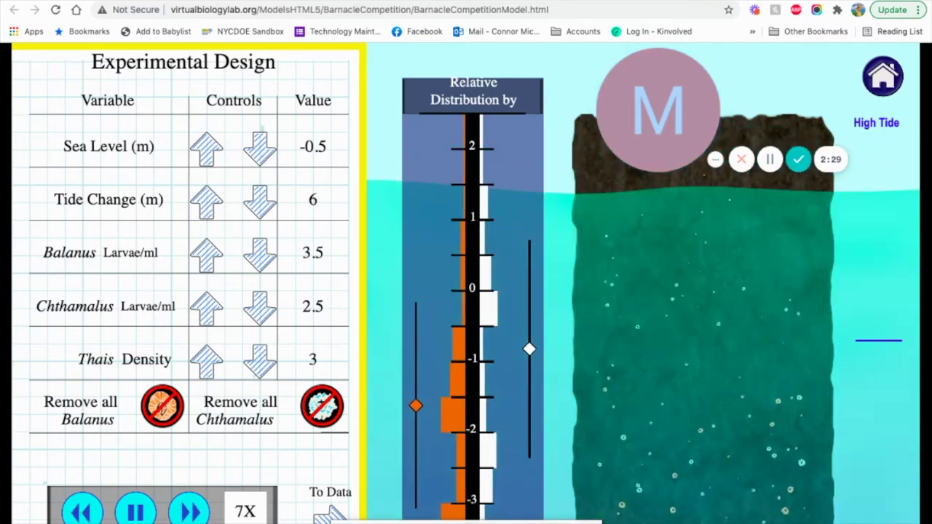
# Step: Review the trial's collected data, reset the day counter to 0 and pause
pyautogui.click(330, 510)
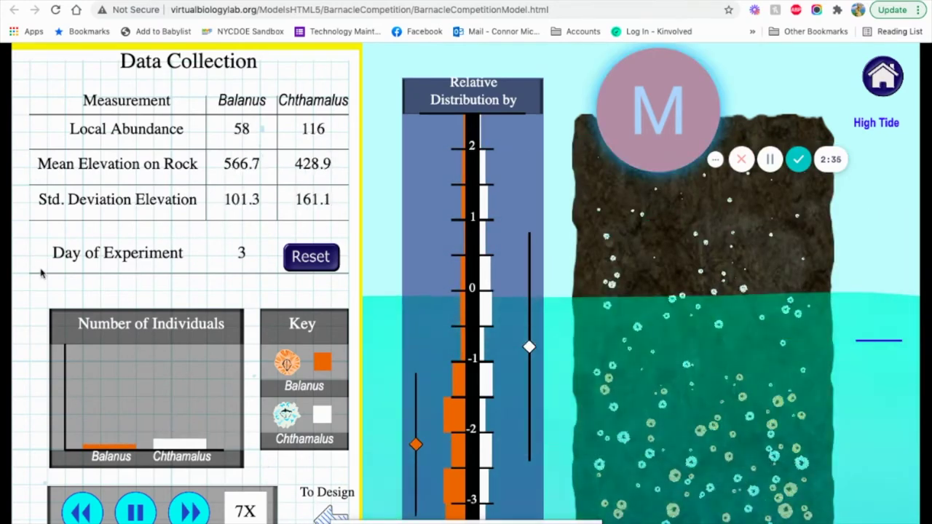
pyautogui.click(312, 257)
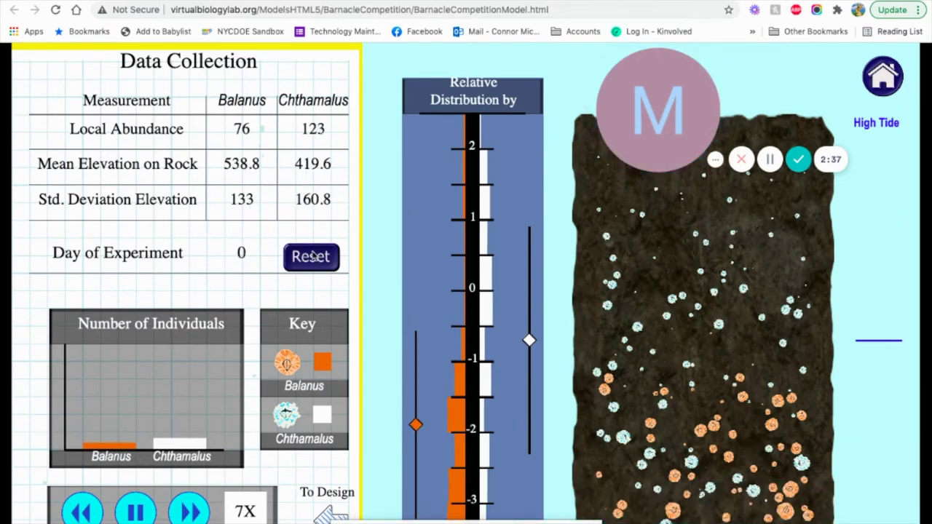
pyautogui.click(144, 504)
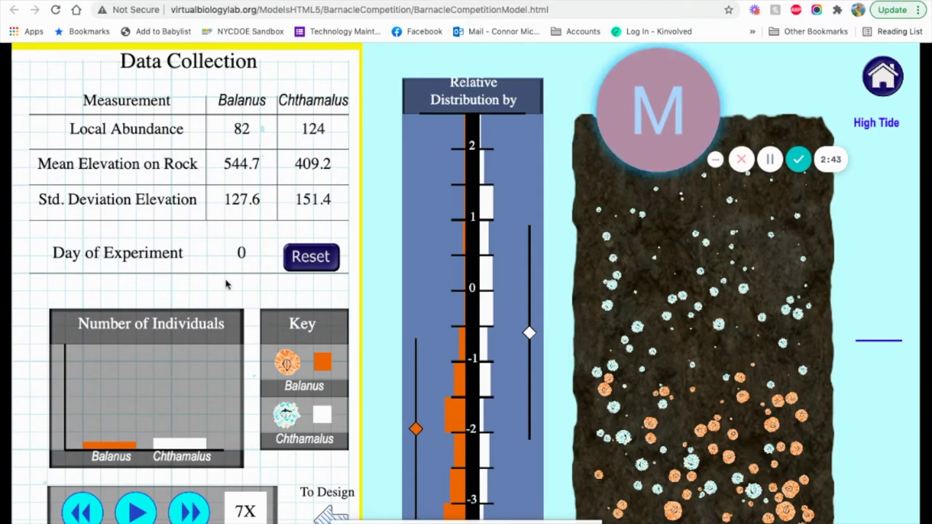
# Step: Reload Run Experiments from the Field Notes home to restore default design values, then switch to the worksheet
pyautogui.click(322, 514)
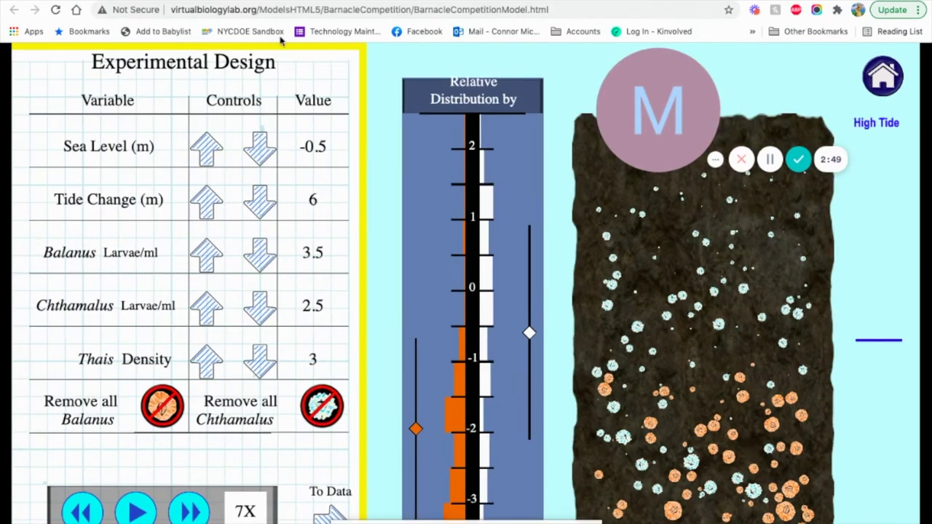
pyautogui.click(895, 92)
pyautogui.click(168, 348)
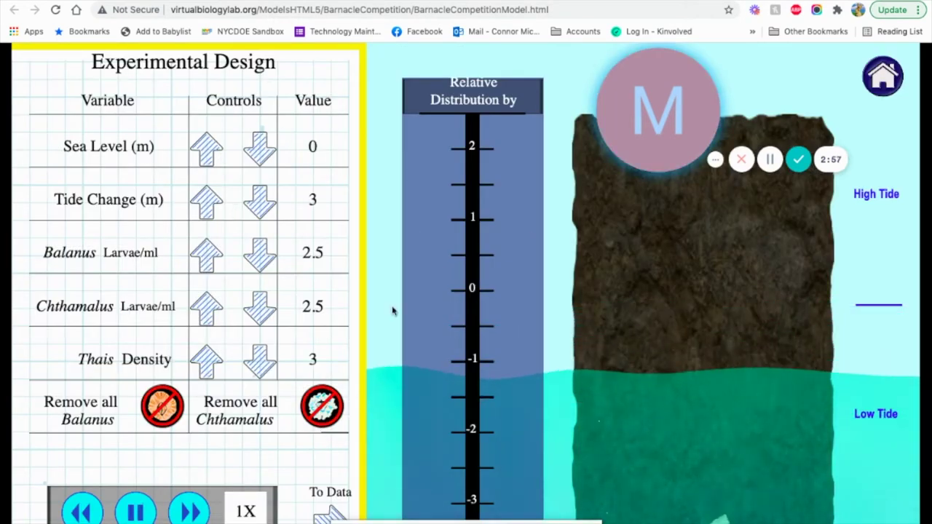
pyautogui.hotkey('ctrl', 'Tab')
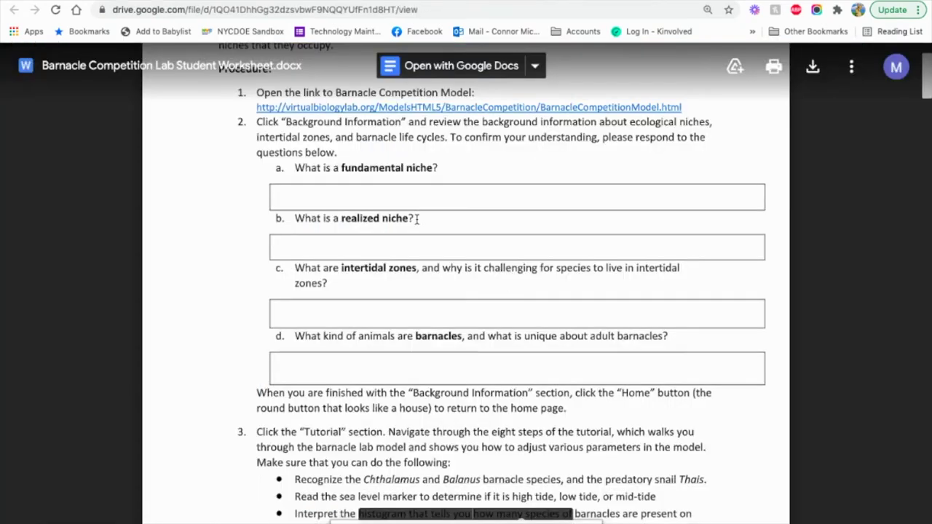
# Step: Scroll the worksheet to Experiment 1's preset values and trial tables, then return to the simulation
pyautogui.scroll(-10, 418, 219)
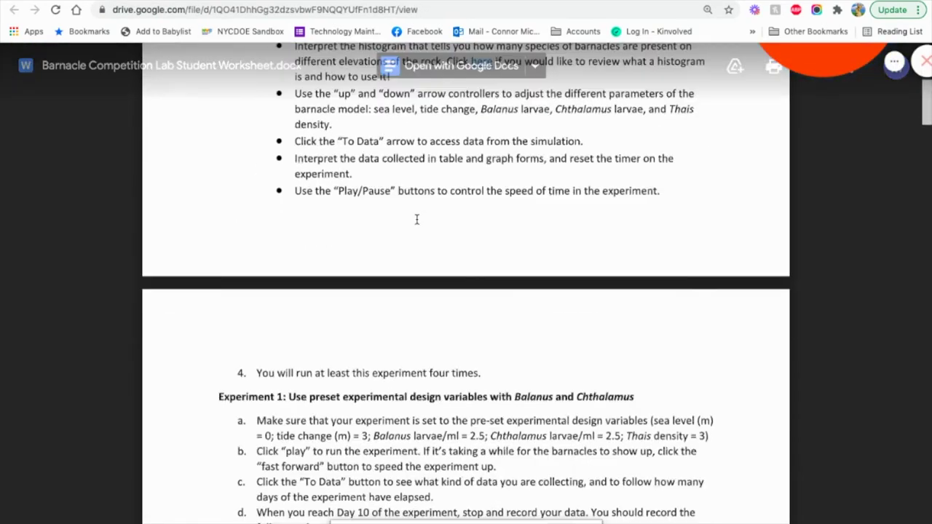
pyautogui.scroll(-3, 417, 219)
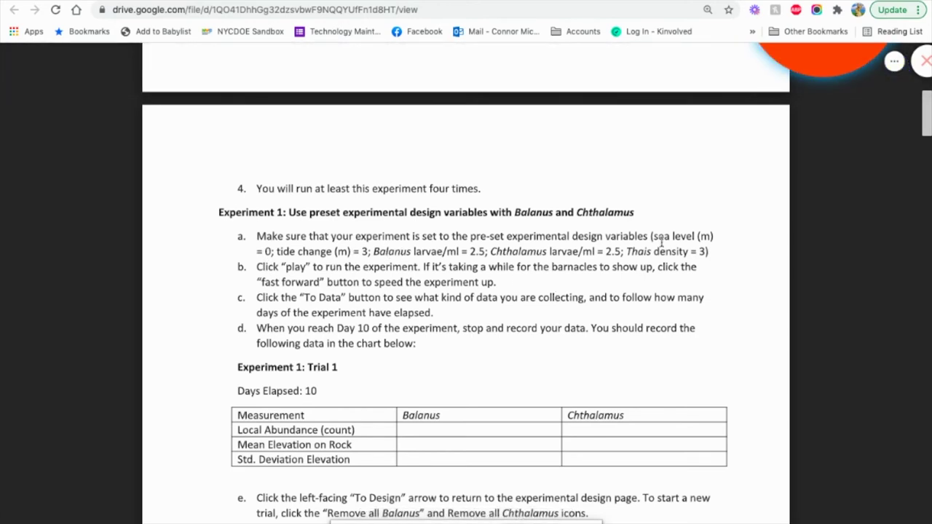
pyautogui.scroll(-2, 383, 282)
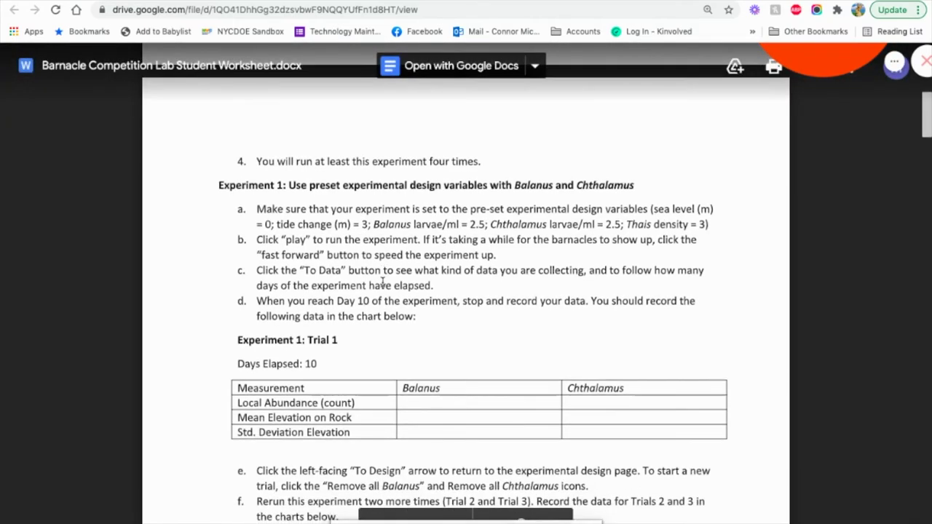
pyautogui.scroll(-1, 383, 282)
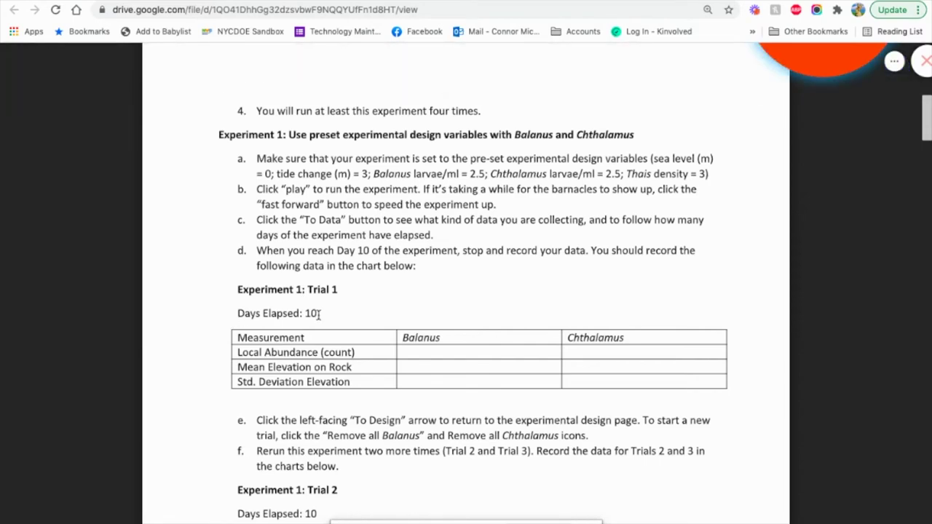
pyautogui.scroll(-1, 318, 314)
pyautogui.scroll(-5, 318, 314)
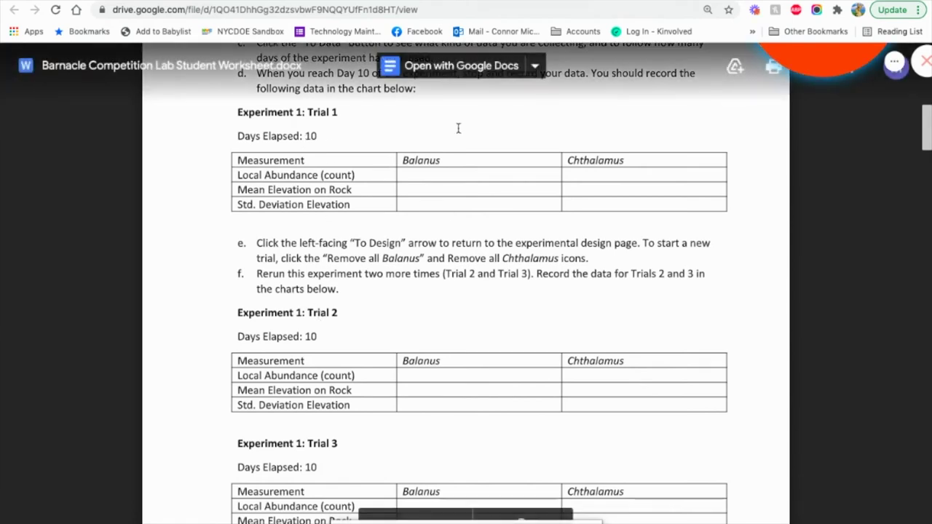
pyautogui.click(610, 1)
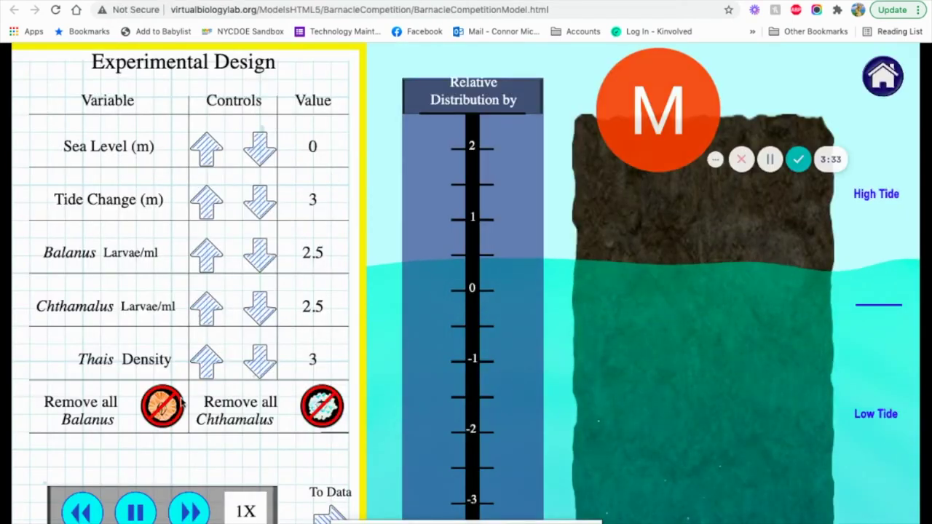
# Step: Run the default trial at 12X and pause at day 10 with Balanus 83, Chthamalus 105
pyautogui.click(193, 513)
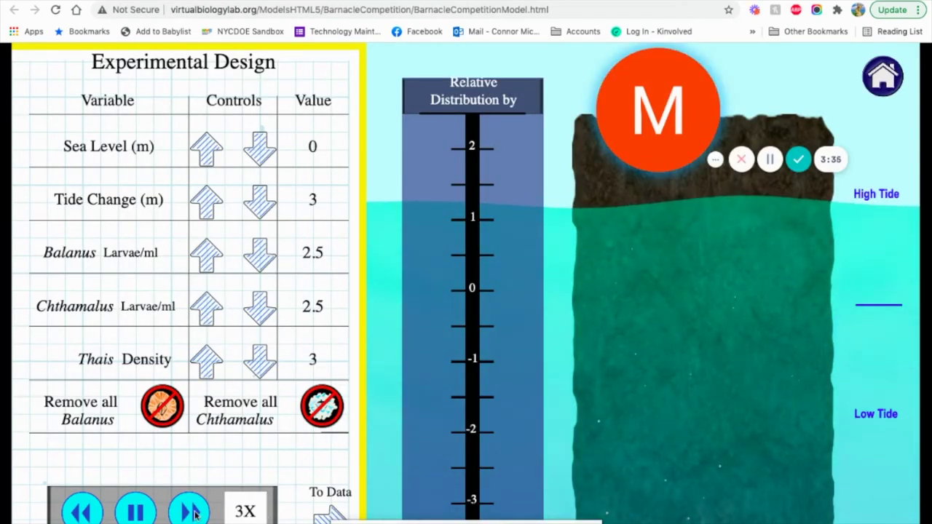
pyautogui.click(195, 513)
pyautogui.click(194, 514)
pyautogui.click(194, 513)
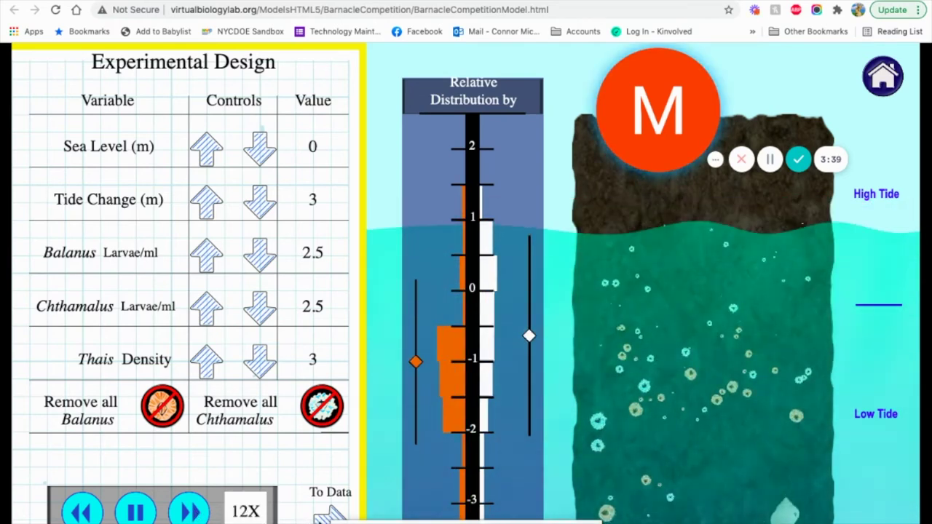
pyautogui.click(329, 508)
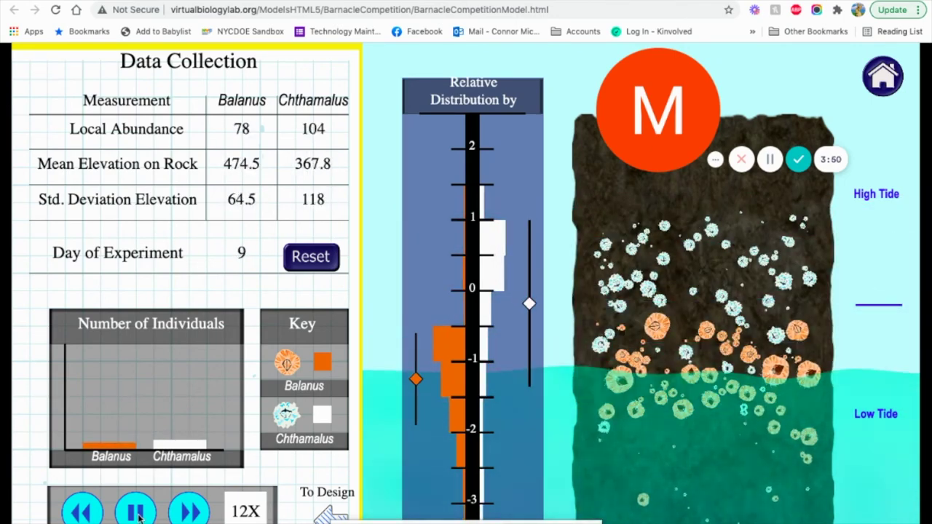
pyautogui.click(138, 514)
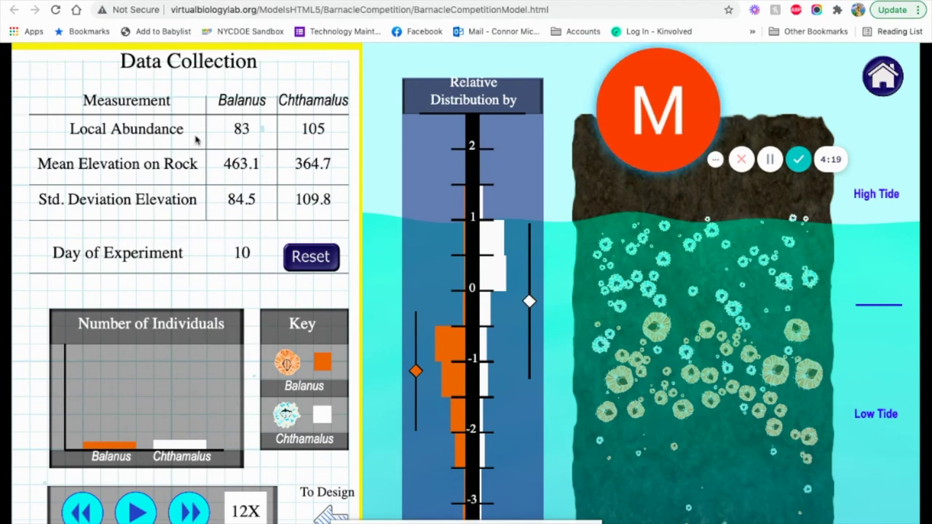
# Step: Read the worksheet down to Experiment 2's Balanus-only instructions and Trial 1 table, then return to the simulation
pyautogui.hotkey('ctrl', 'Tab')
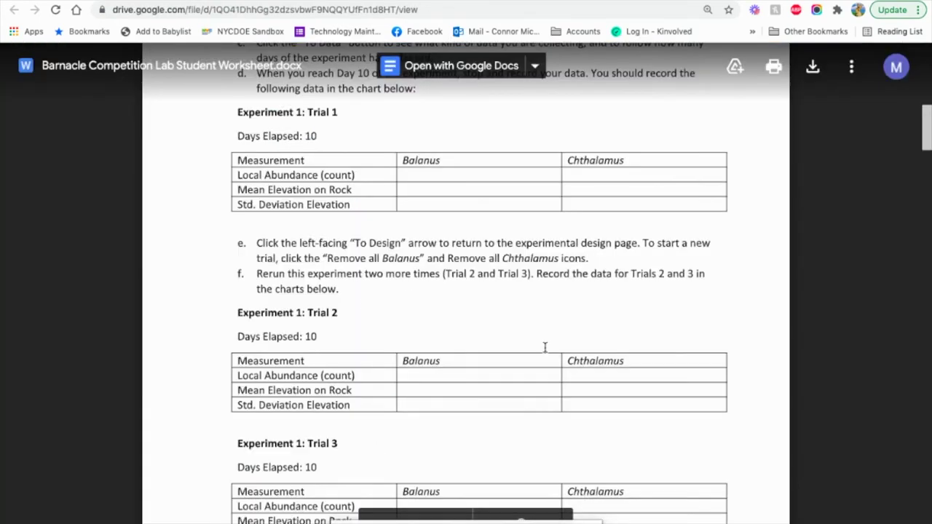
pyautogui.scroll(-4, 323, 344)
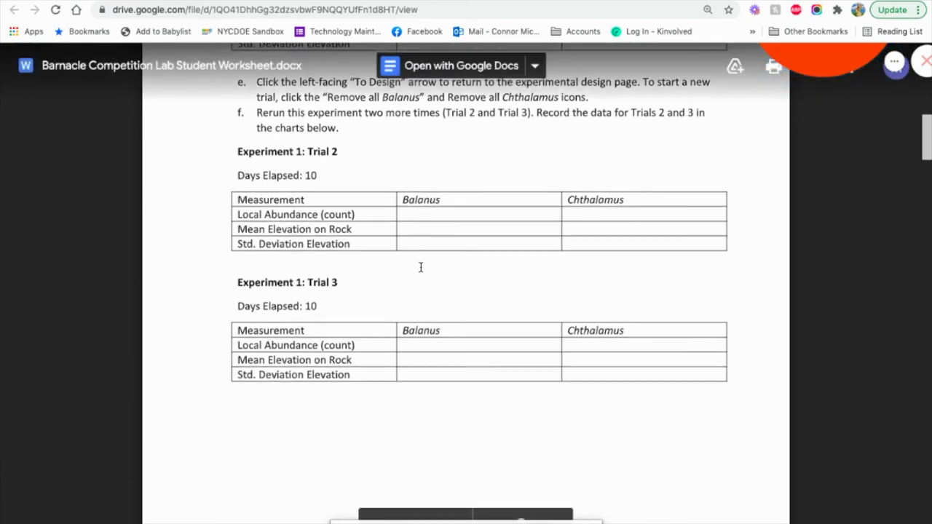
pyautogui.scroll(-10, 420, 267)
pyautogui.scroll(-10, 420, 267)
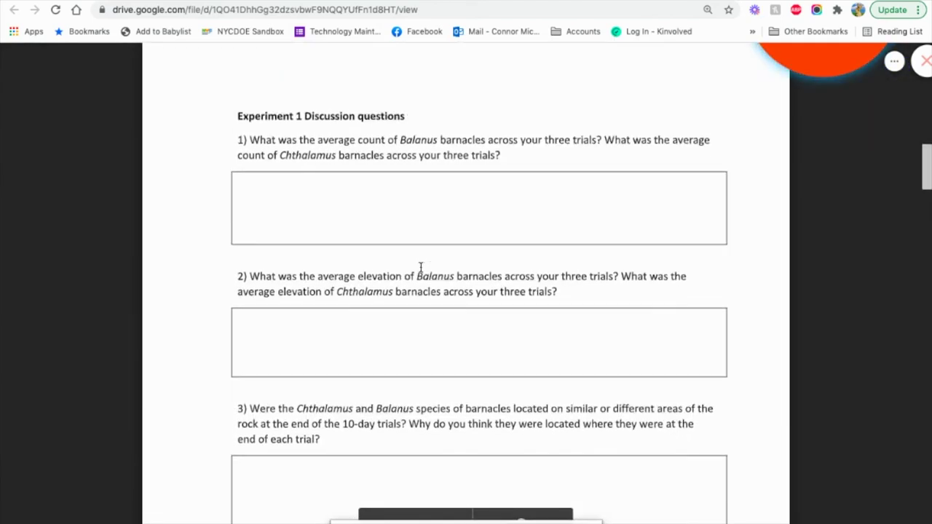
pyautogui.scroll(-4, 420, 267)
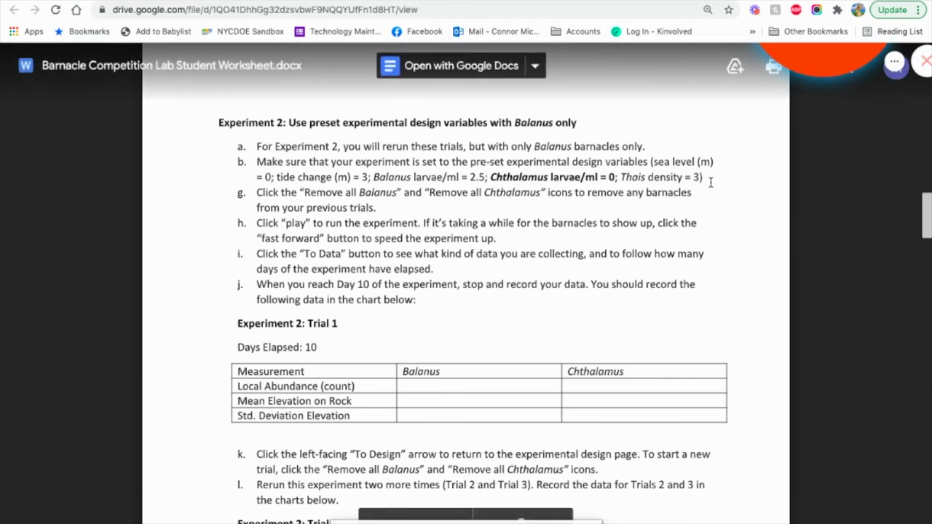
pyautogui.scroll(-4, 396, 261)
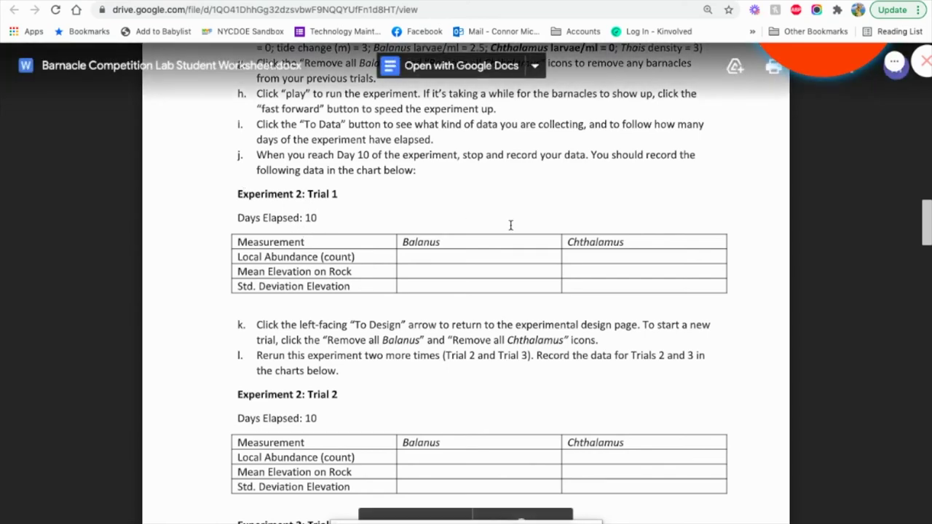
pyautogui.scroll(5, 511, 225)
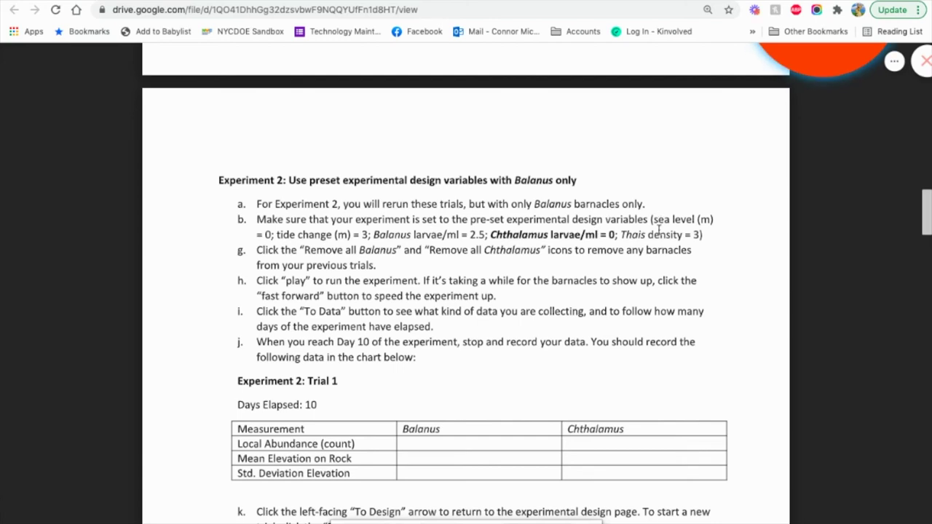
pyautogui.click(587, 4)
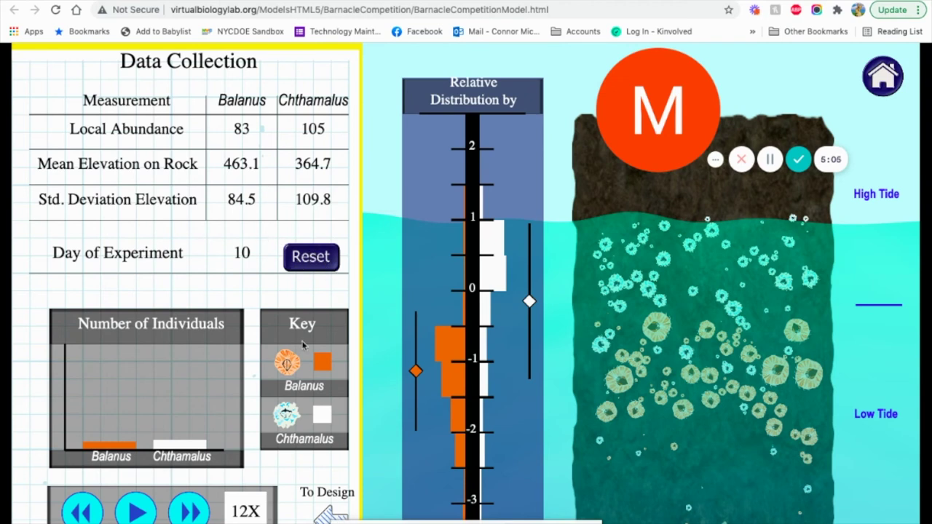
# Step: Lower Chthamalus larvae per ml to 0 in the experimental design
pyautogui.click(329, 510)
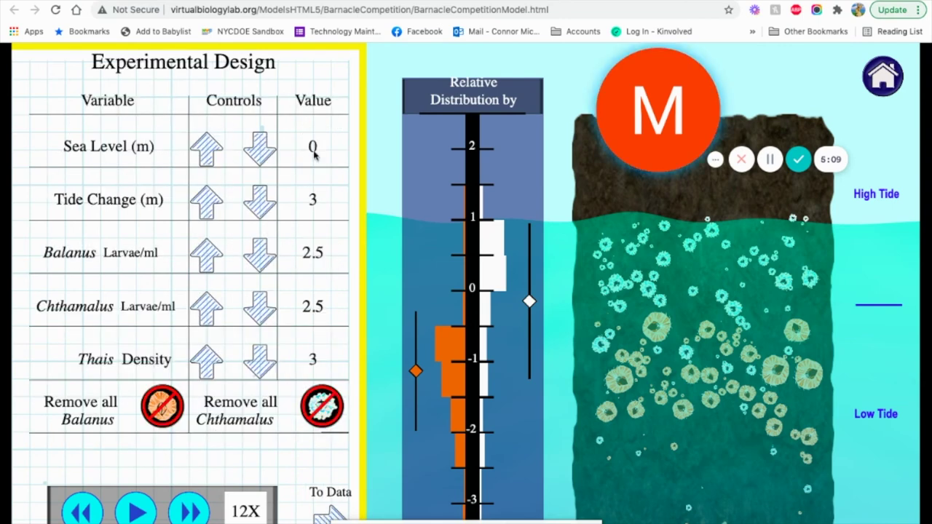
pyautogui.click(260, 310)
pyautogui.click(261, 310)
pyautogui.click(261, 310)
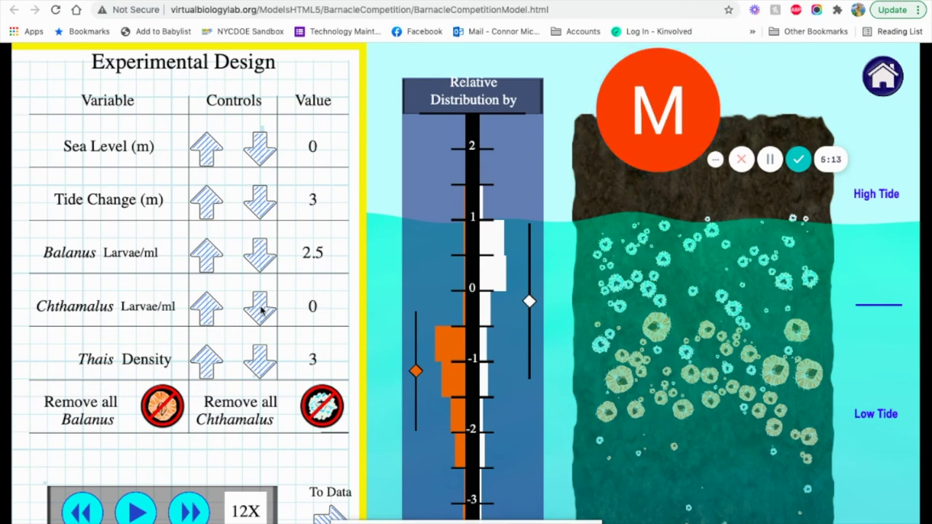
# Step: Run the Balanus-only trial, reset it to day 0 on the data readout, restart and pause
pyautogui.click(136, 510)
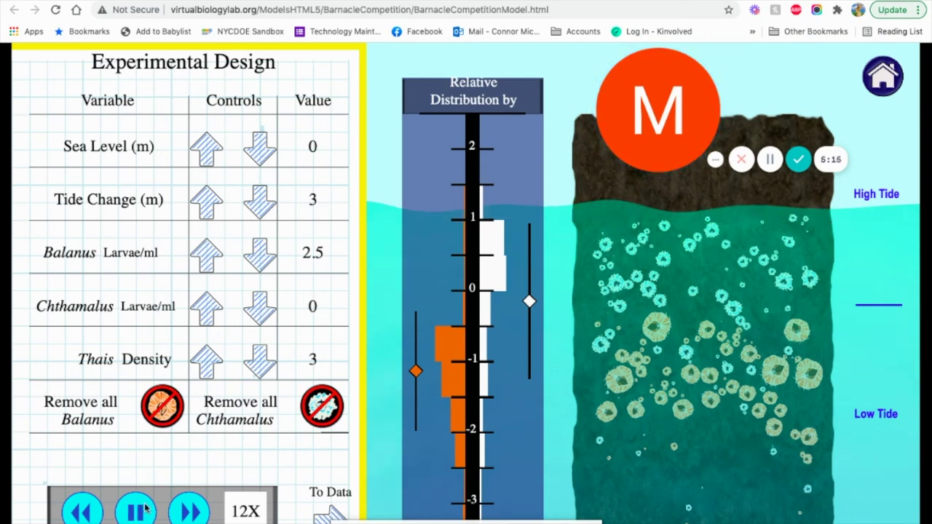
pyautogui.click(326, 513)
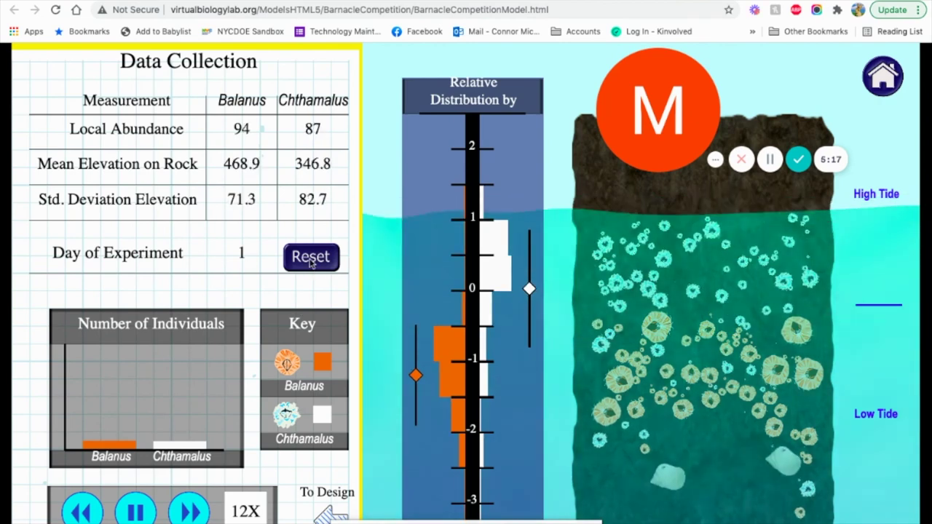
pyautogui.click(311, 260)
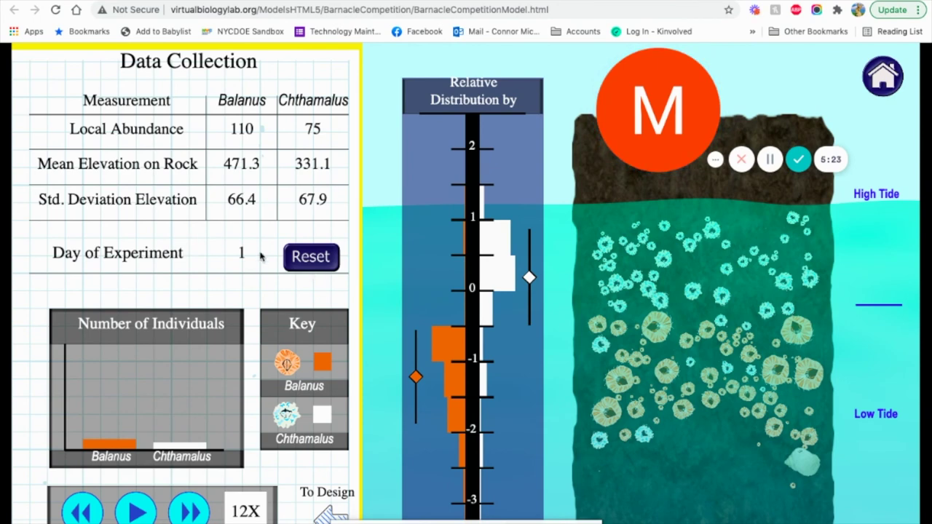
pyautogui.click(137, 512)
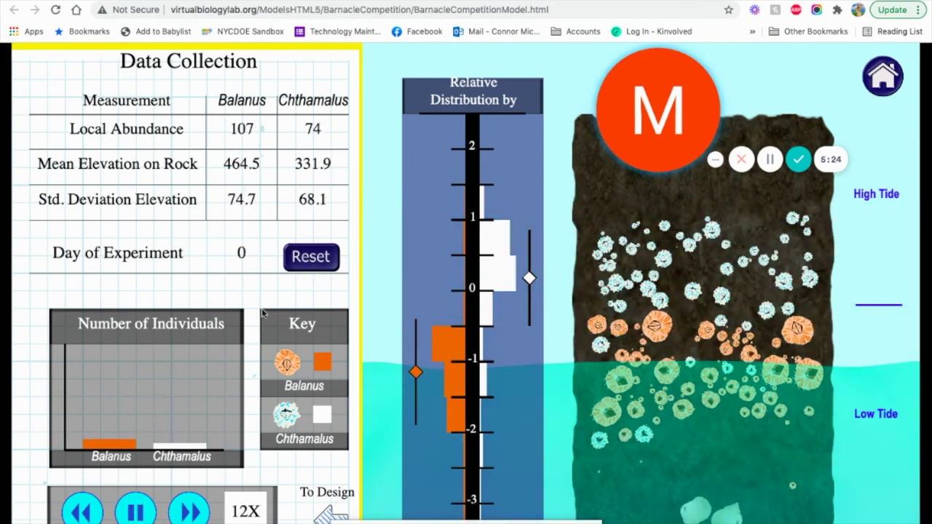
pyautogui.click(144, 514)
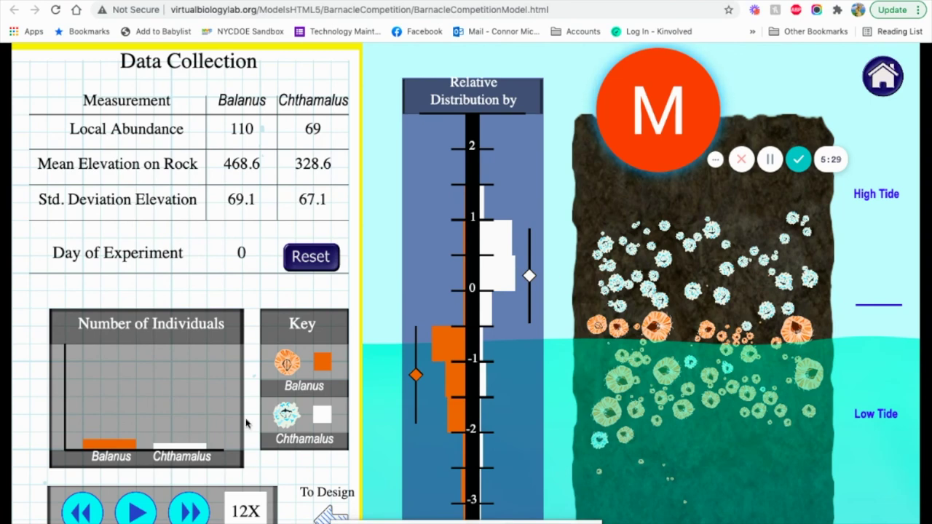
# Step: Scroll the worksheet past the Experiment 2 questions to the Experiment 3 Chthamalus-only section and its Trial 1 table
pyautogui.hotkey('ctrl', 'Tab')
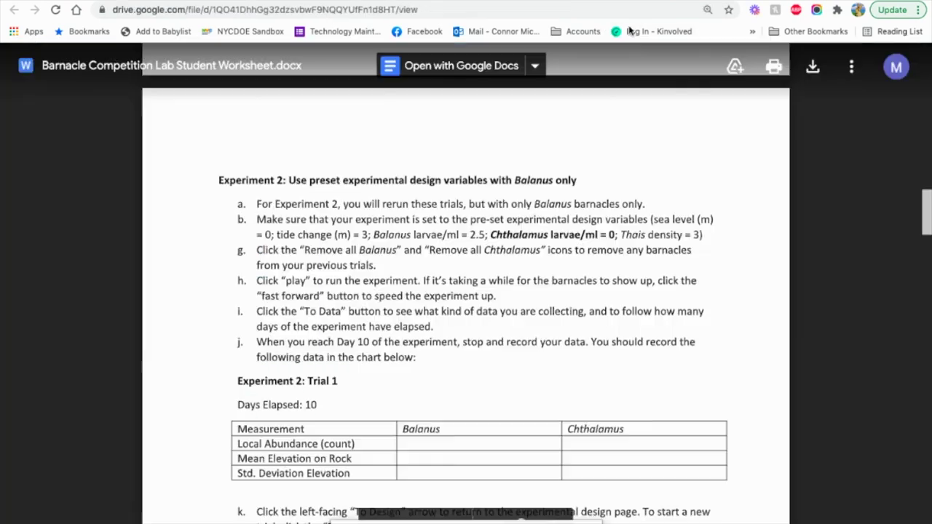
pyautogui.scroll(-7, 383, 437)
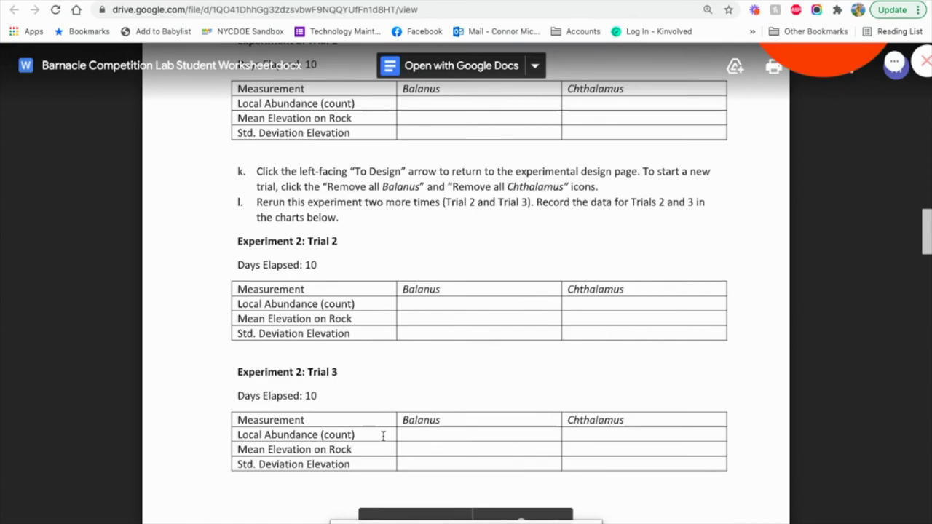
pyautogui.scroll(3, 545, 182)
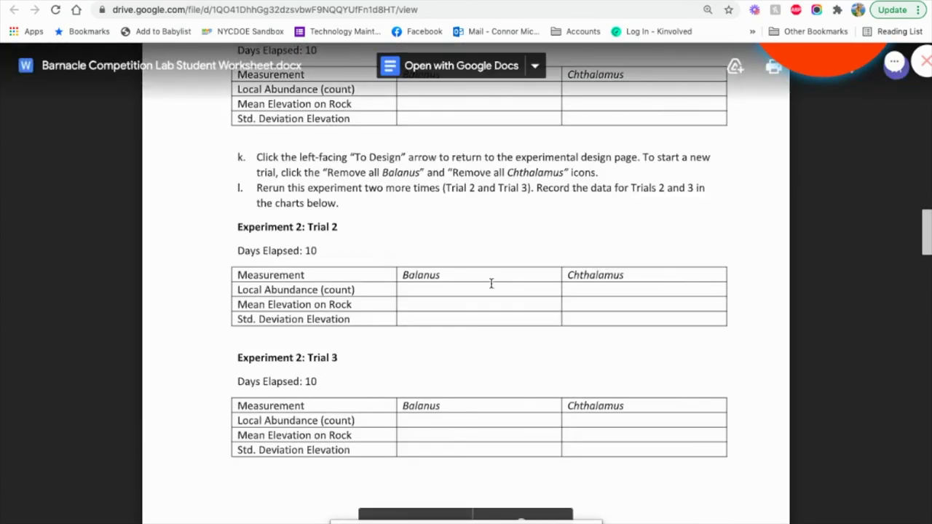
pyautogui.scroll(-15, 491, 284)
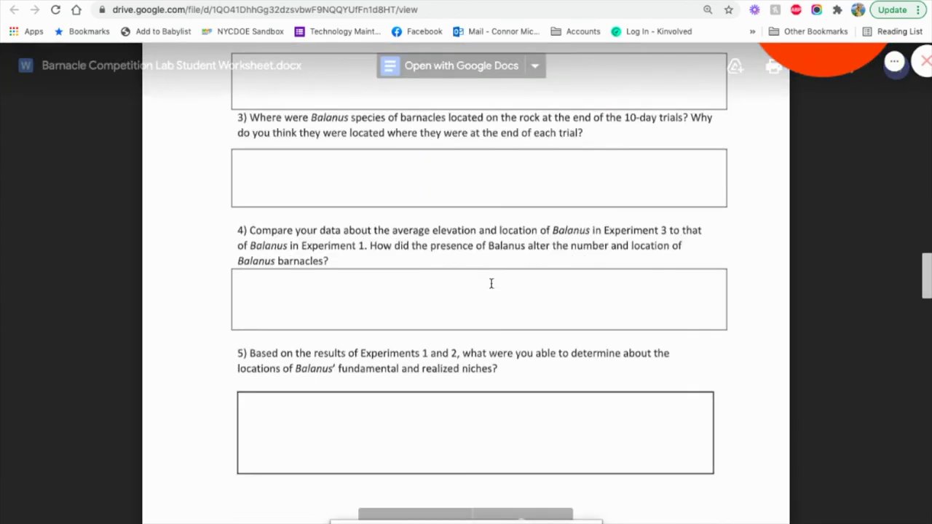
pyautogui.scroll(-7, 492, 283)
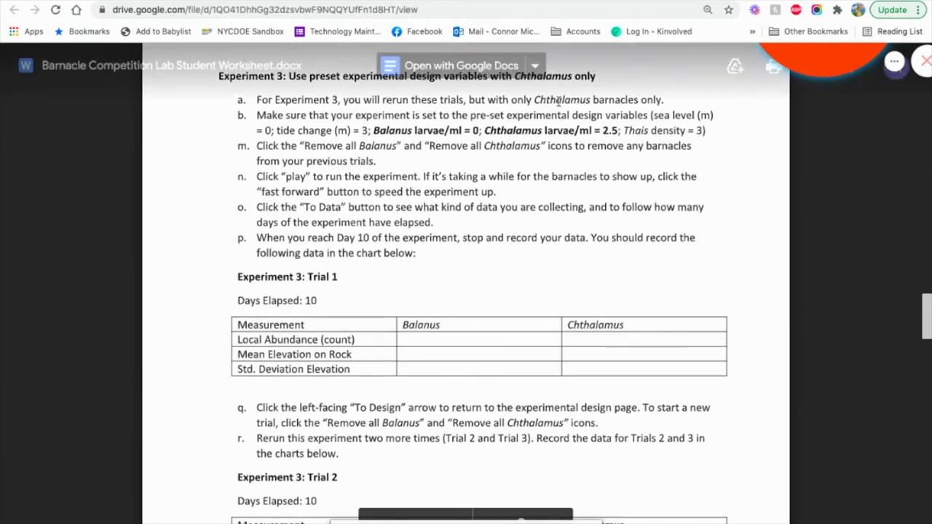
pyautogui.scroll(-3, 601, 198)
pyautogui.scroll(2, 600, 199)
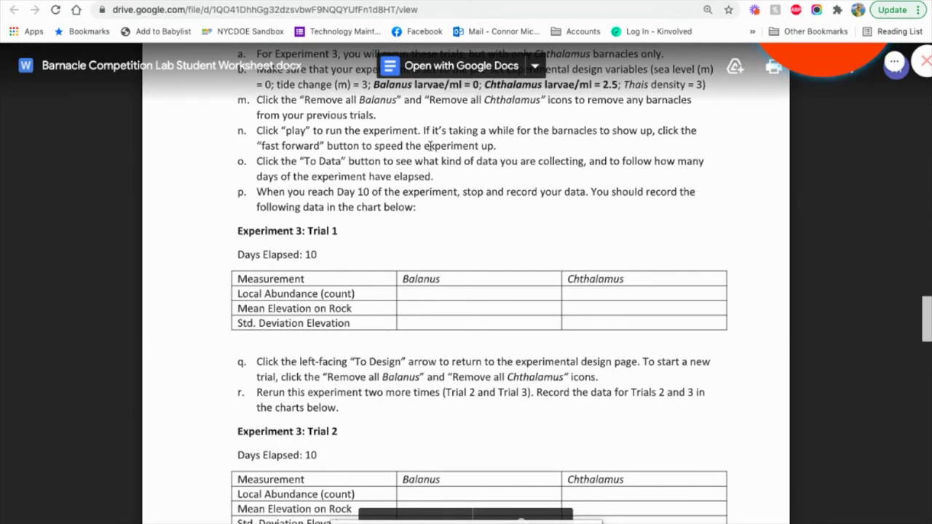
pyautogui.scroll(-1, 431, 146)
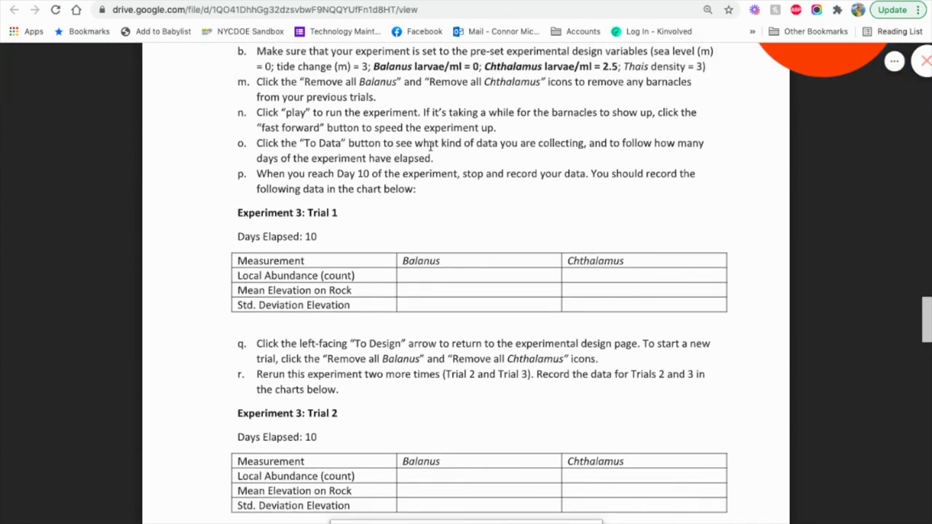